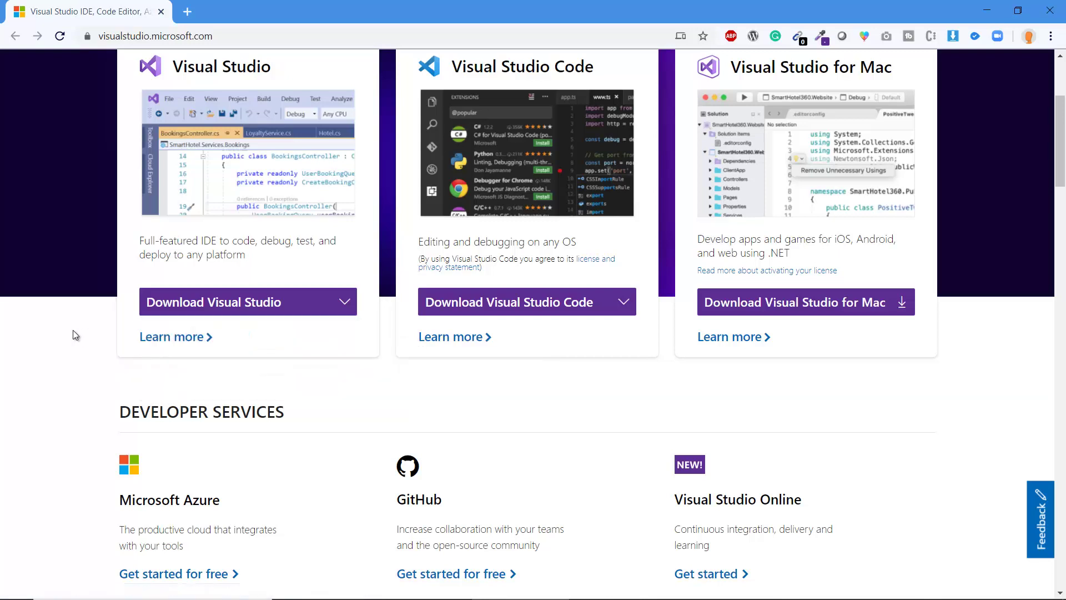
Check the Visual Studio Code download dropdown, then scroll down the Visual Studio site
scroll(72, 330, up, 1)
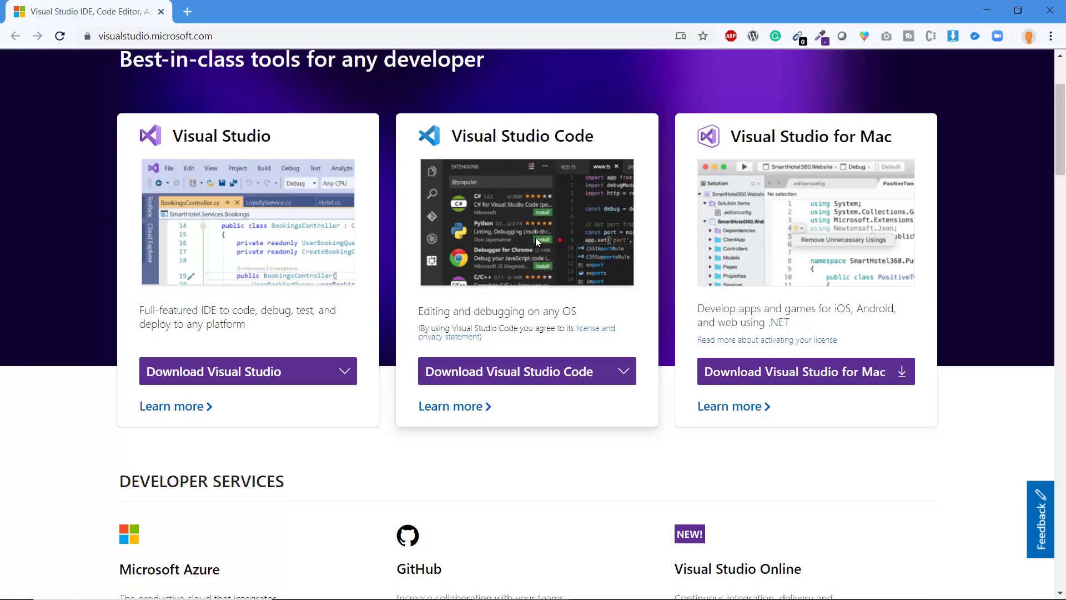
mouse_move(630, 370)
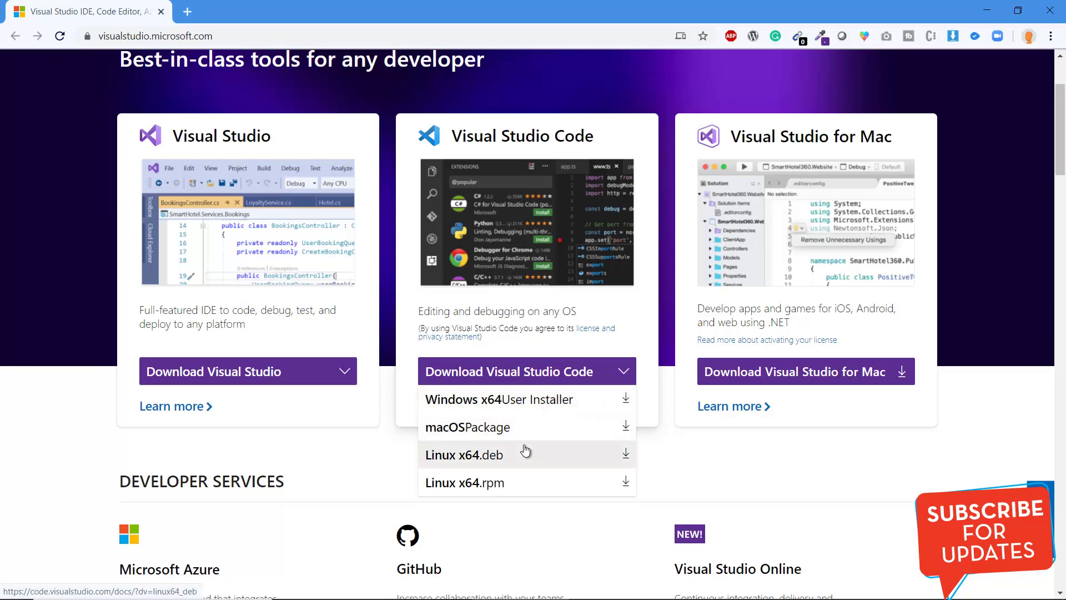
click(624, 372)
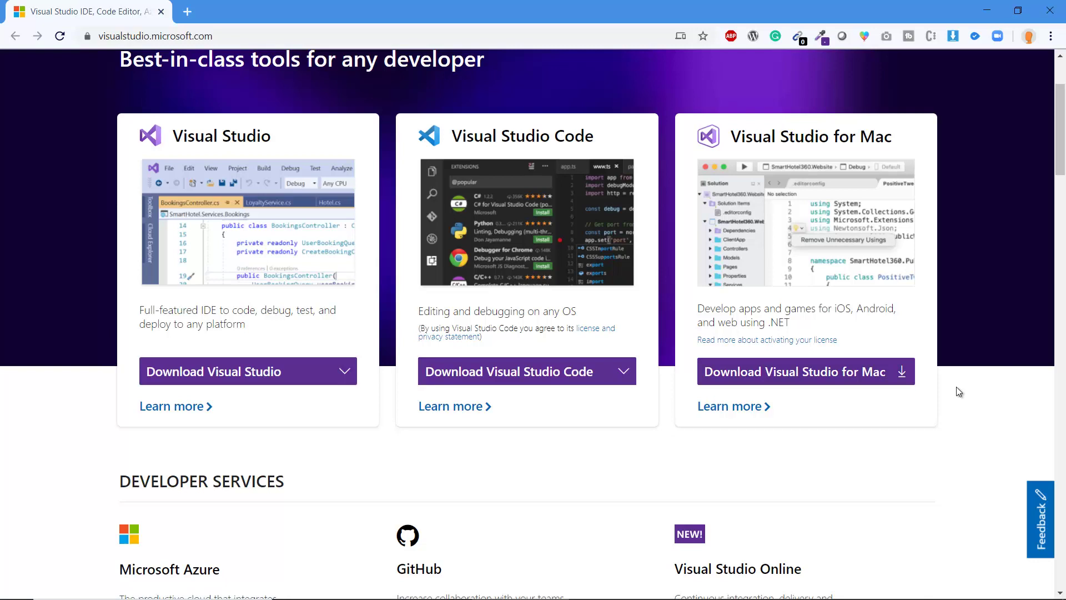
scroll(957, 388, down, 3)
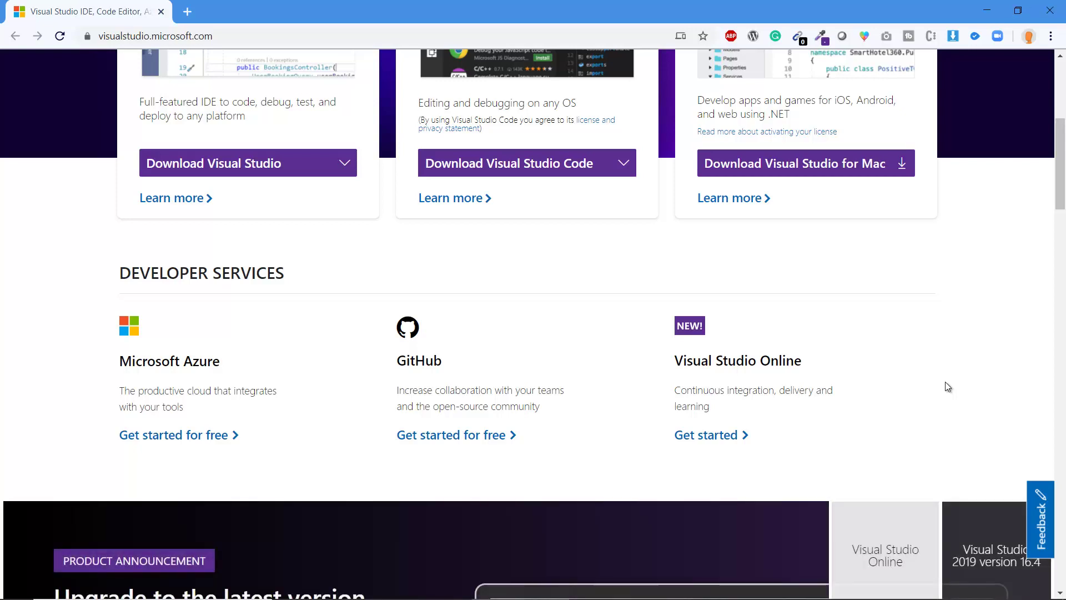
scroll(941, 383, down, 1)
scroll(942, 386, down, 1)
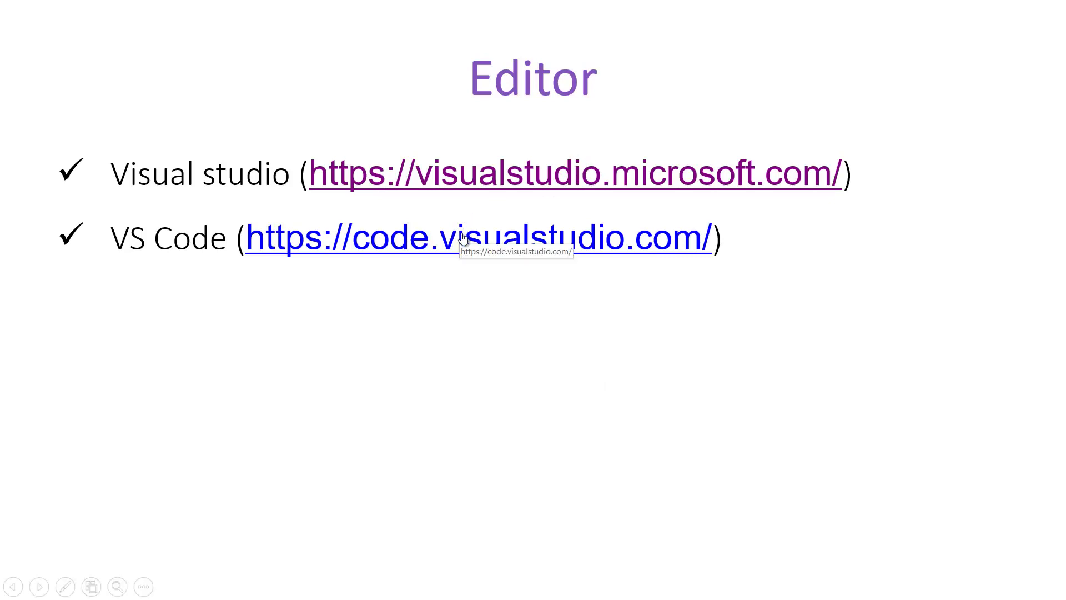
Open code.visualstudio.com from the slide link and view its per-platform download choices
click(602, 244)
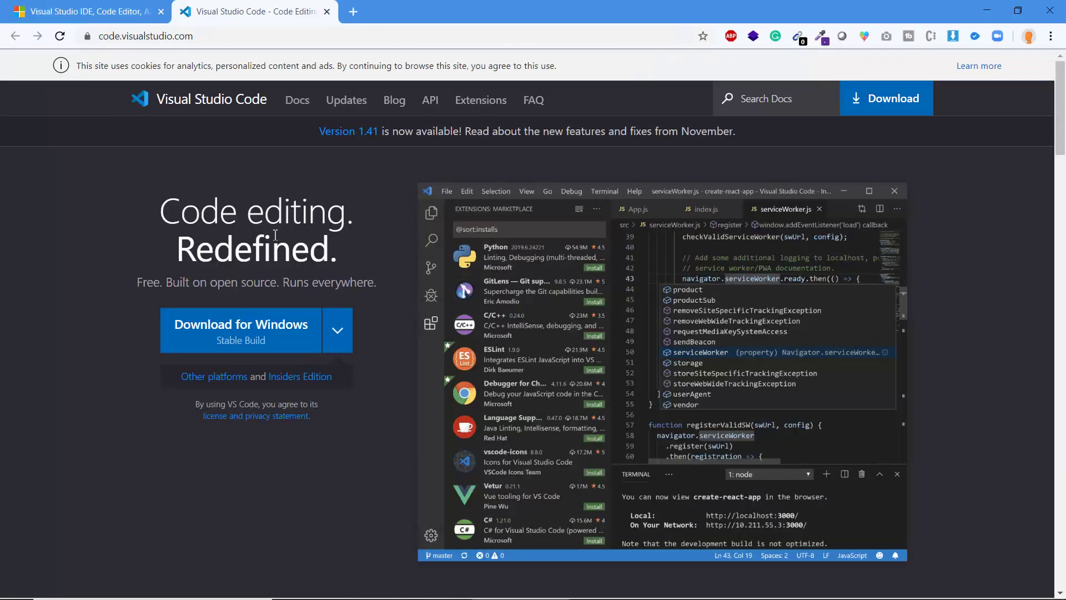
click(337, 332)
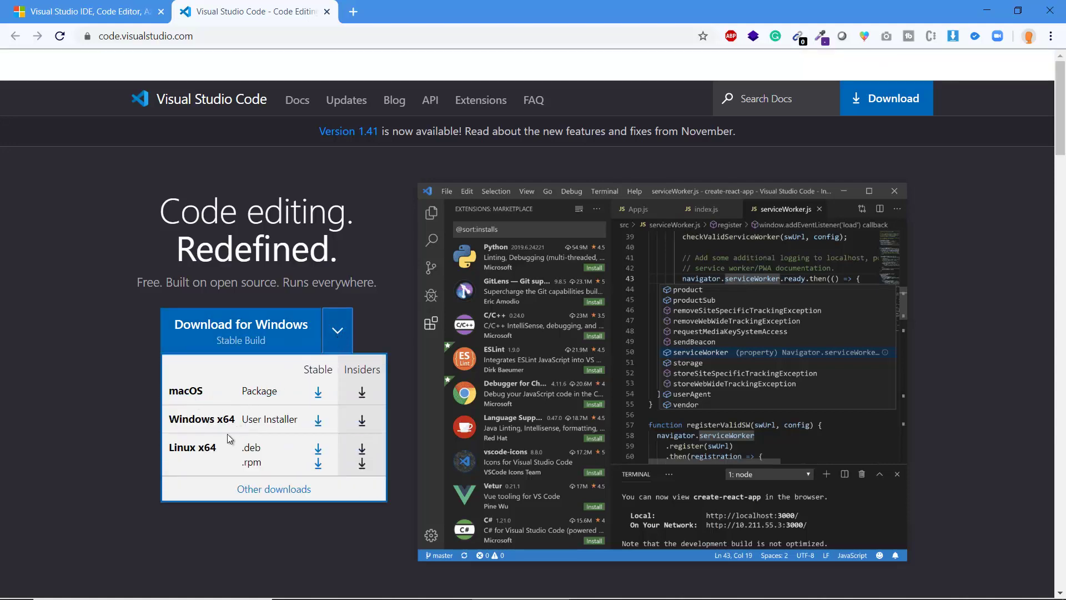
click(83, 429)
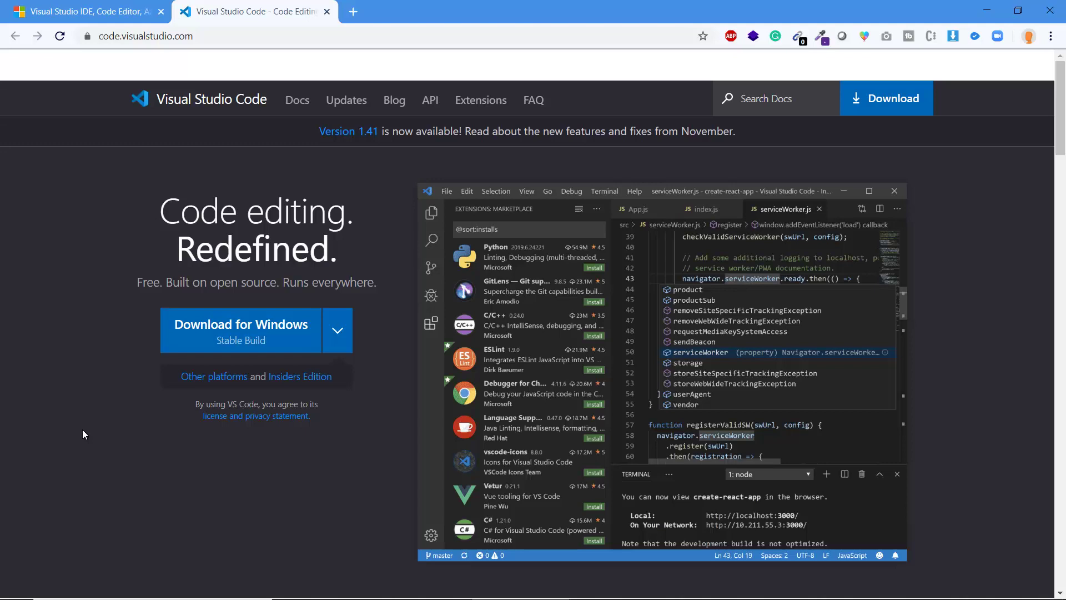
Show the Sublime, Brackets and Etc… bullets, then advance to the Dot Net Core SDK slide
key(alt+Tab)
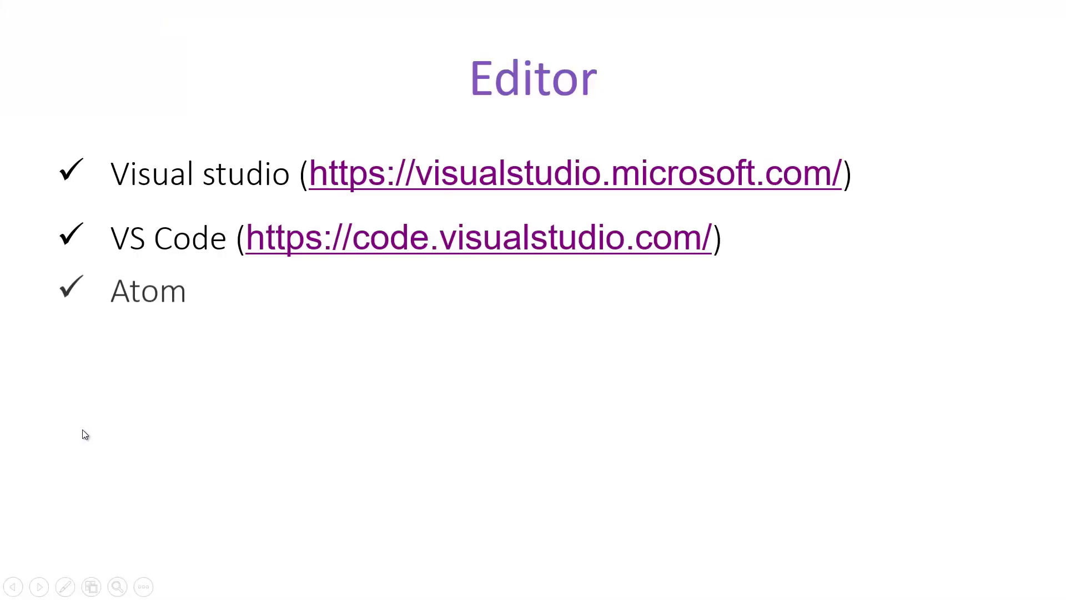
click(83, 431)
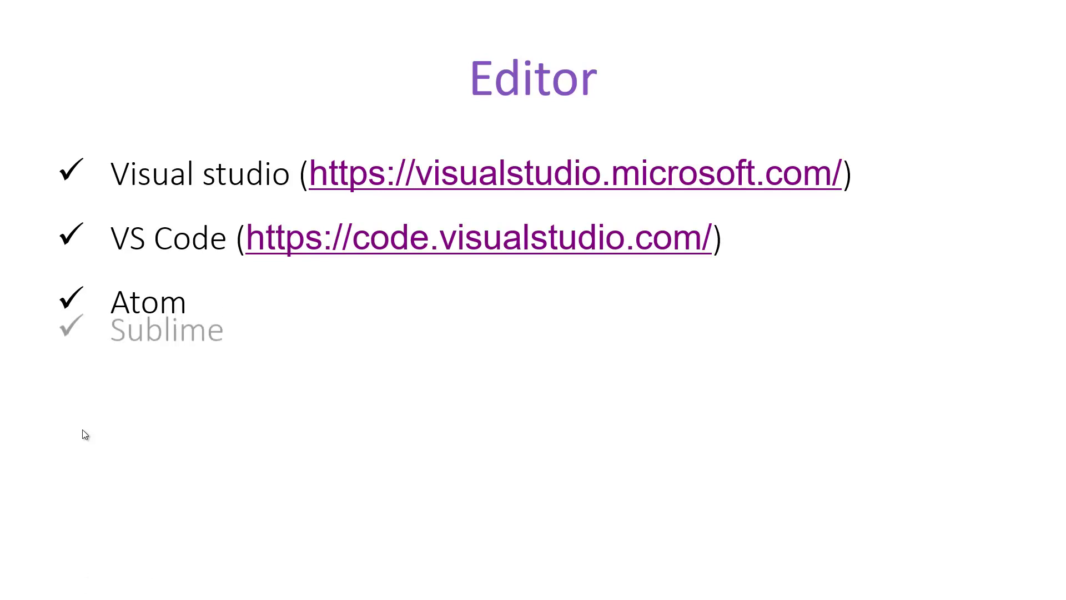
click(82, 430)
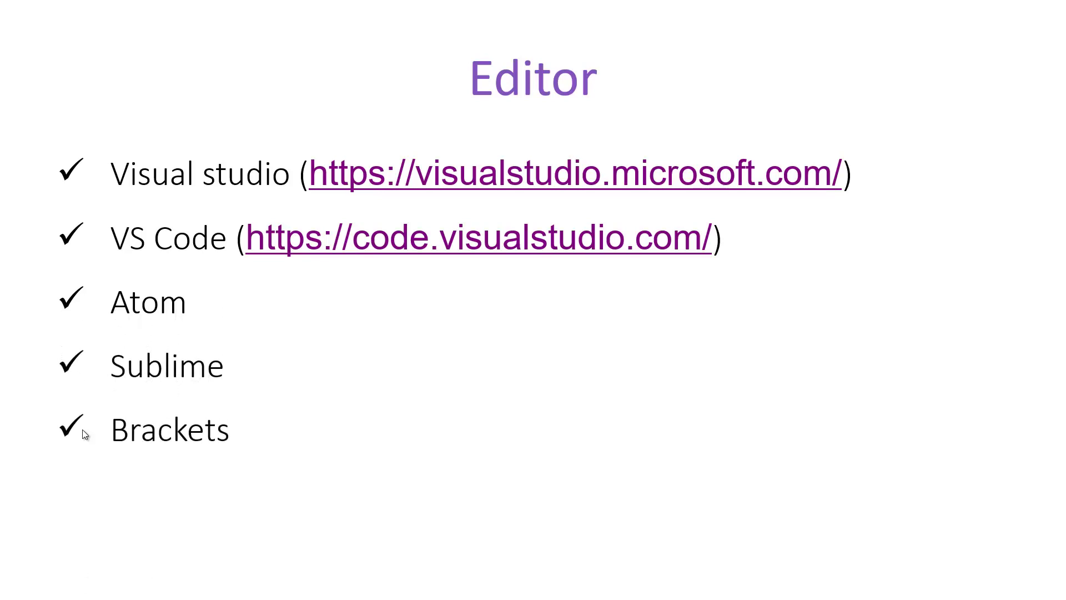
click(83, 429)
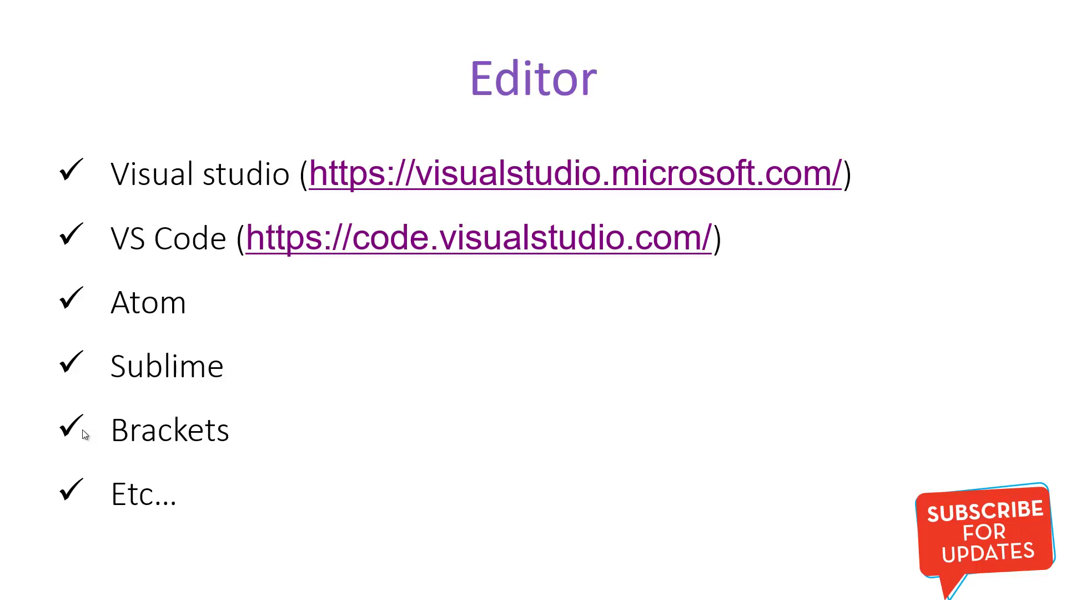
key(Right)
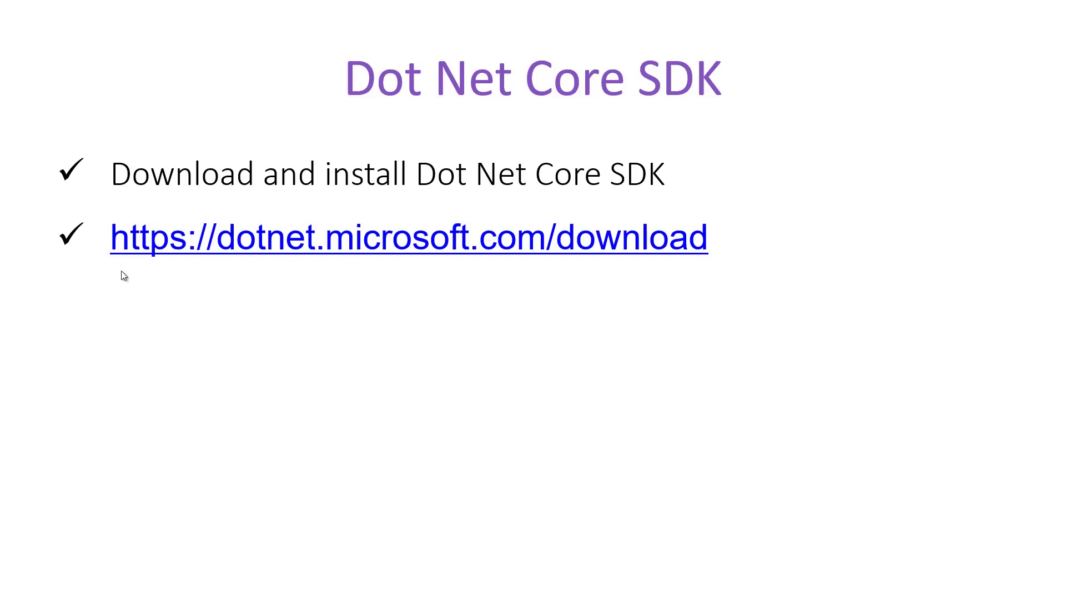
Open dotnet.microsoft.com/download from the slide and scroll to the Windows download buttons
click(492, 245)
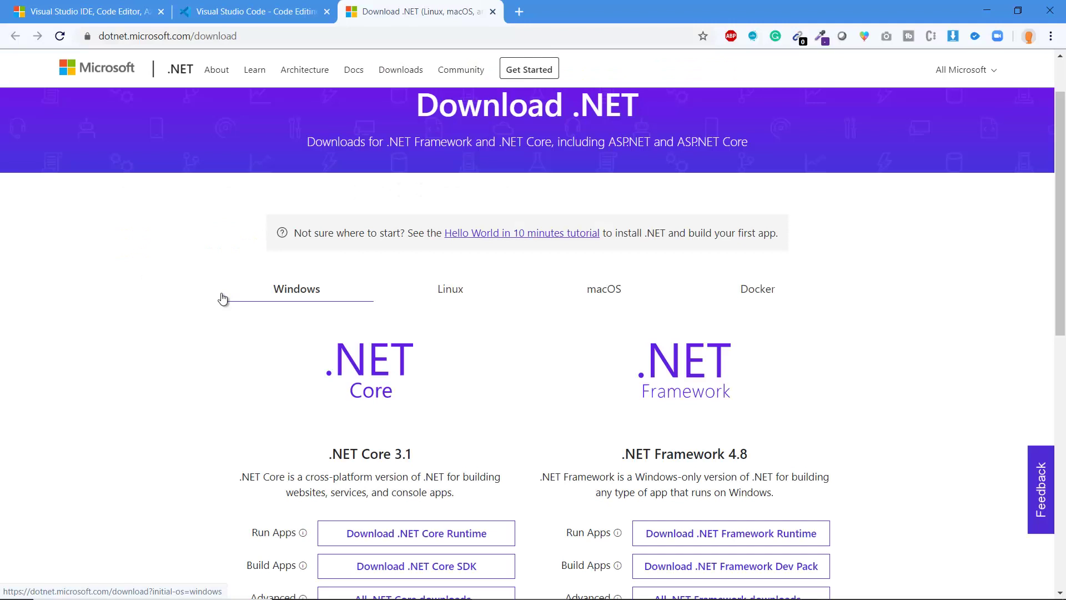
scroll(287, 233, down, 1)
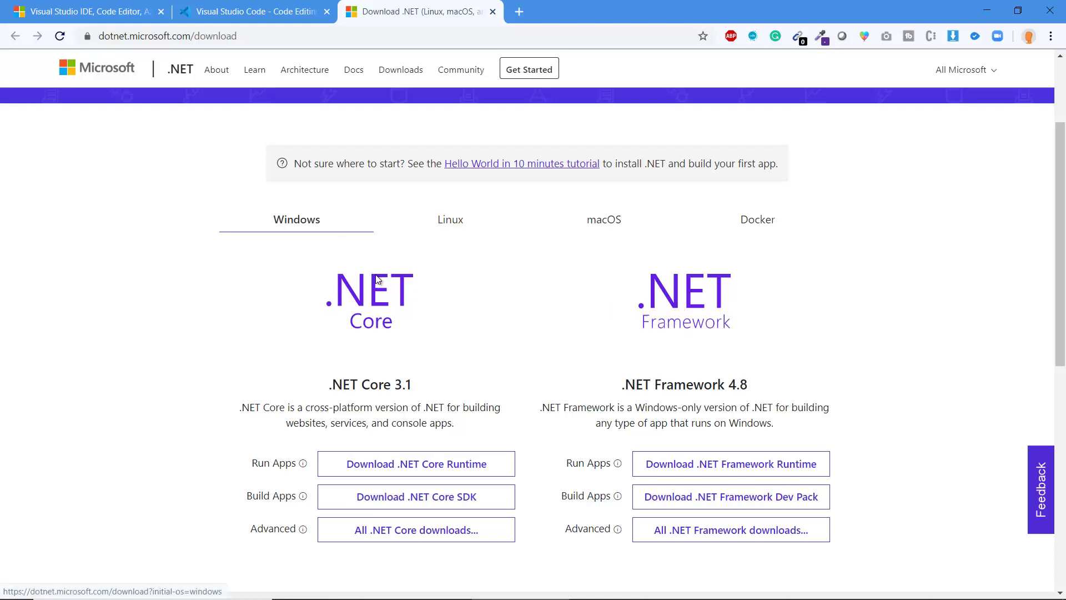
scroll(141, 340, down, 1)
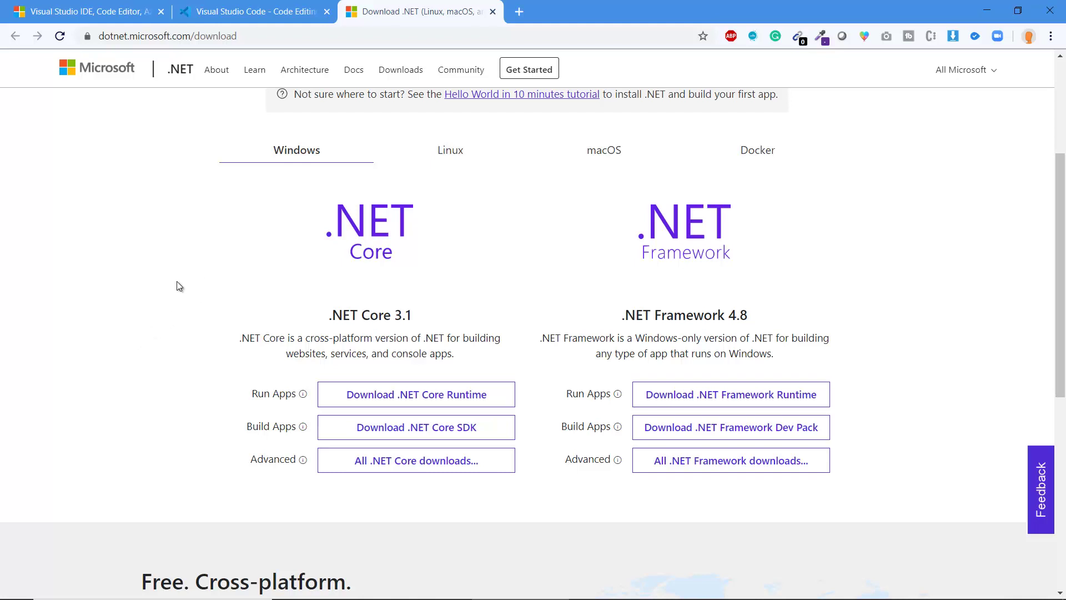
Open 'All .NET Core downloads' to see the version table from 1.0 to 3.1
scroll(170, 294, down, 1)
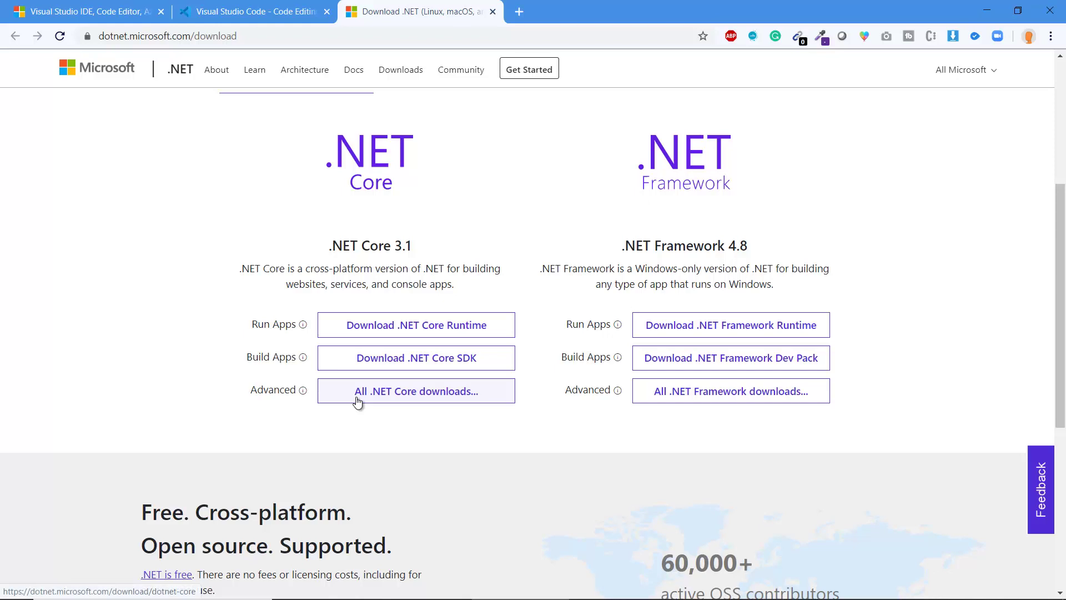
click(405, 393)
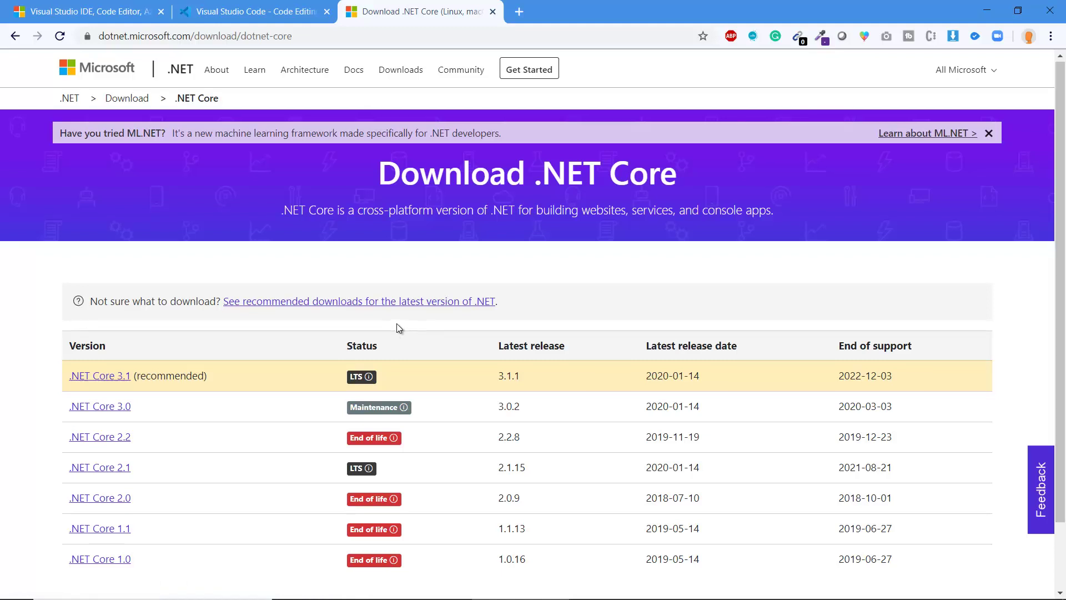
Scroll through the .NET Core versions list, then go back to the Download .NET page
scroll(397, 323, down, 2)
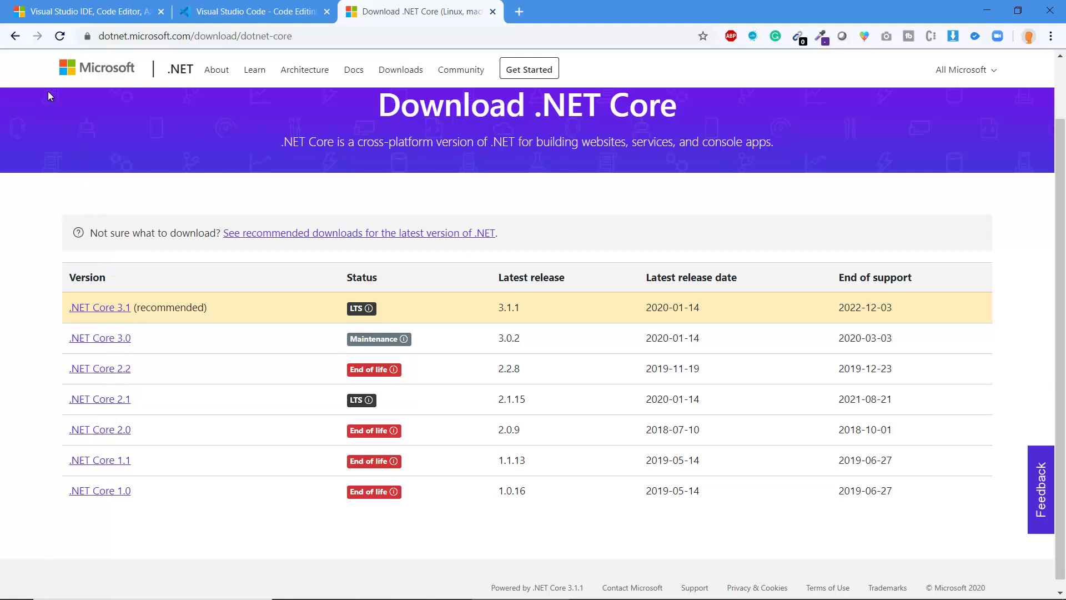
click(15, 39)
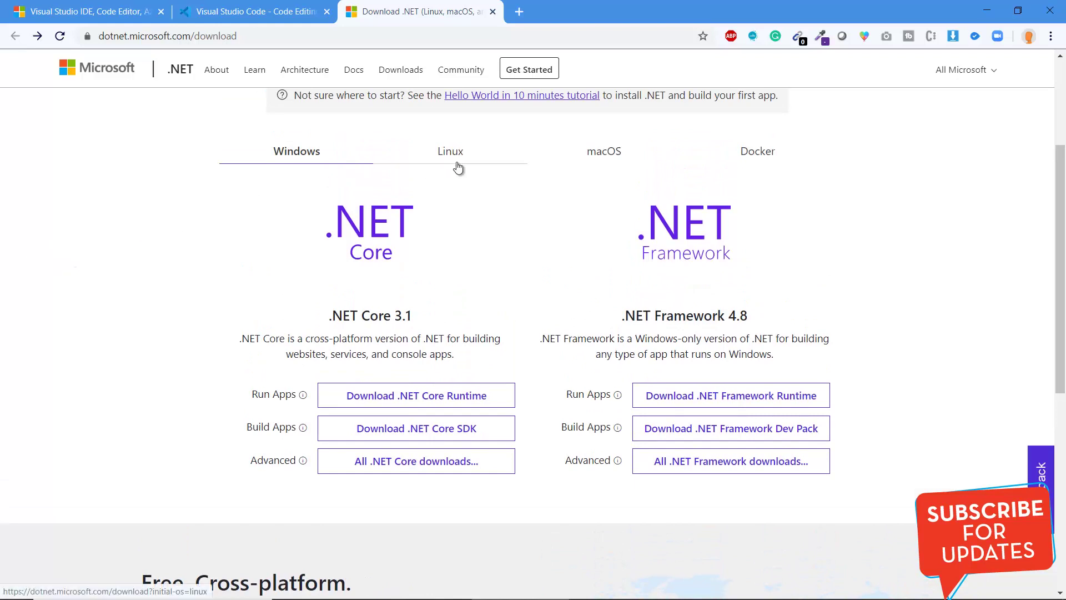
View the Linux, macOS and Docker download options on the .NET page in turn
scroll(458, 170, up, 1)
click(459, 222)
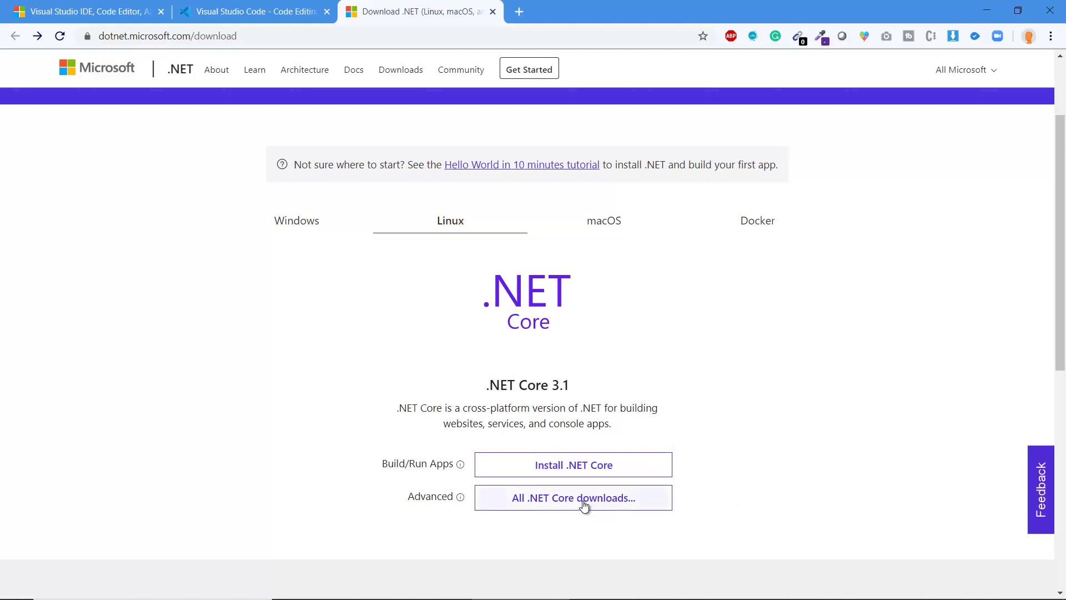
click(612, 227)
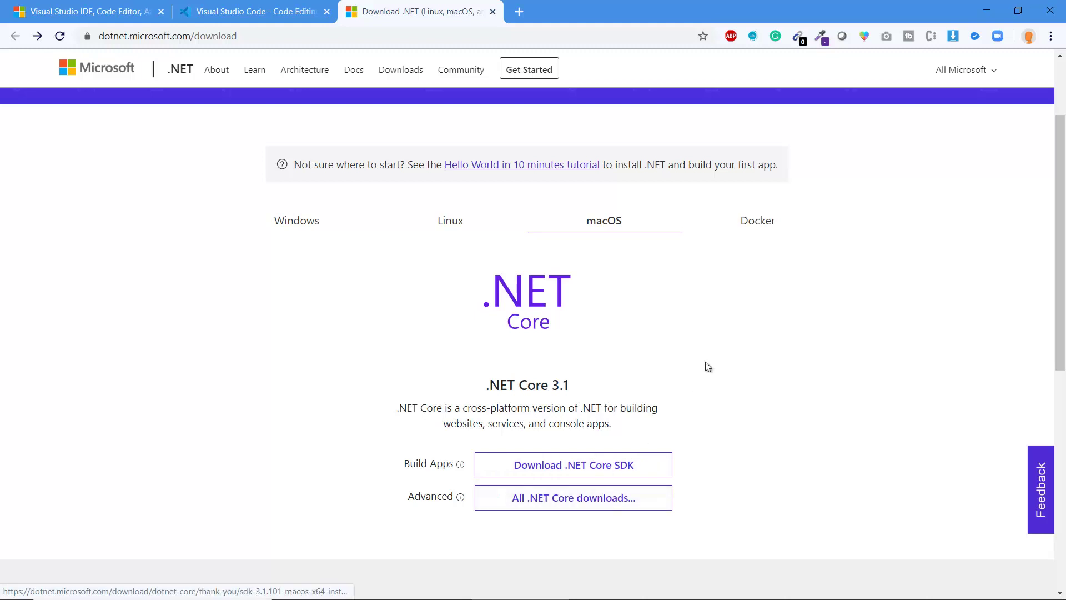
click(765, 235)
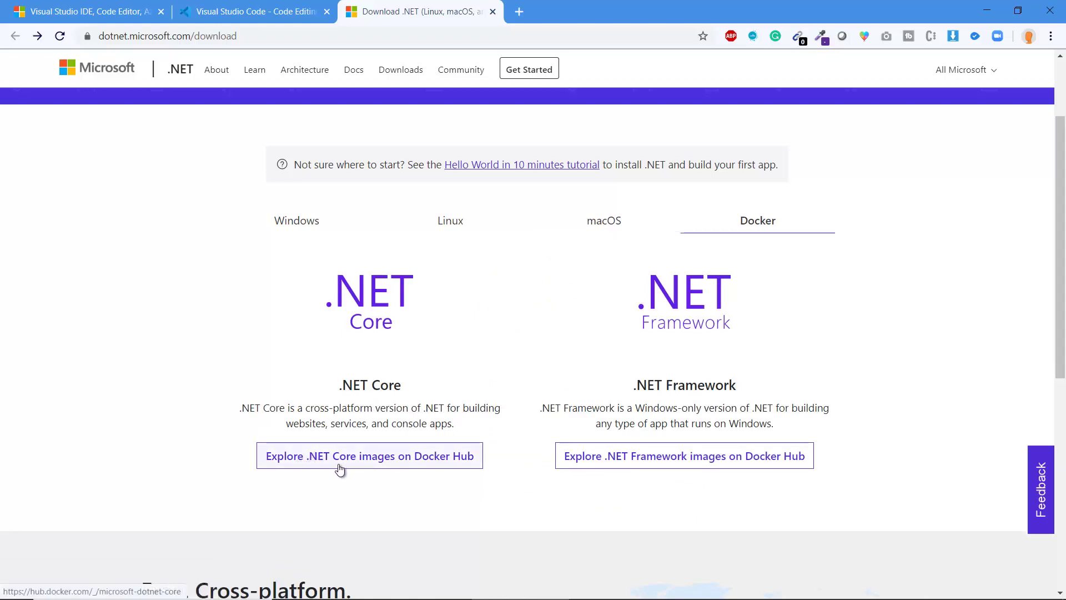
Open the .NET Core Docker Hub images in a new tab, then return to Windows downloads
click(403, 468)
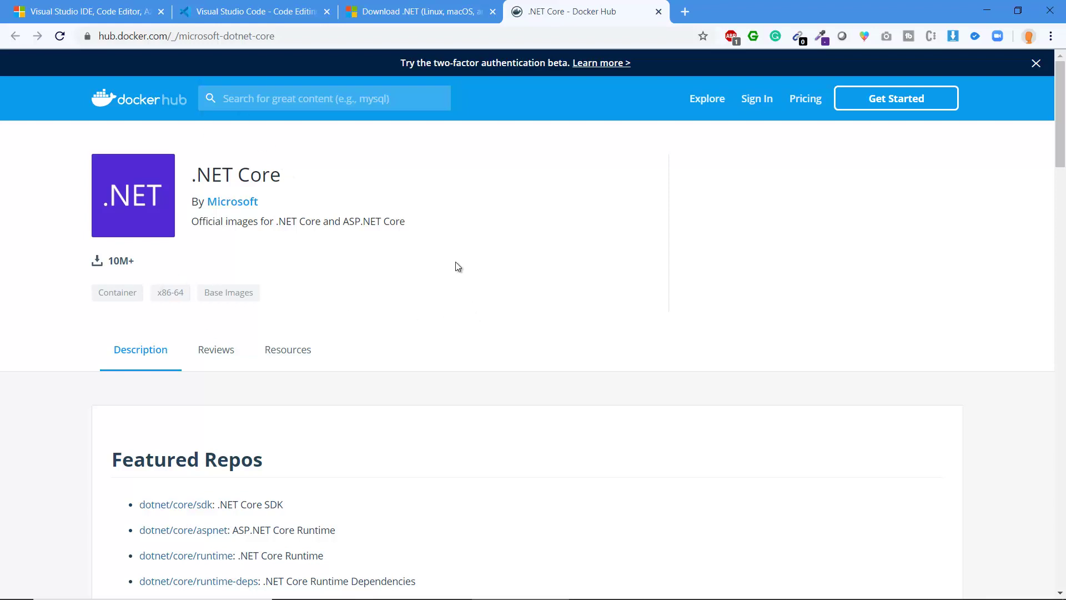
click(414, 10)
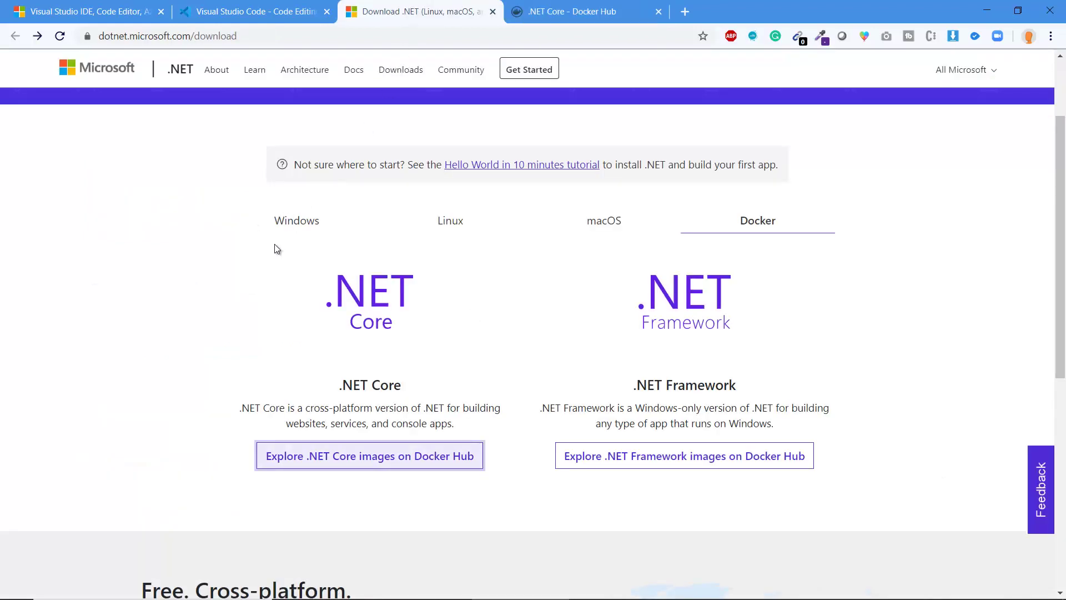
click(286, 231)
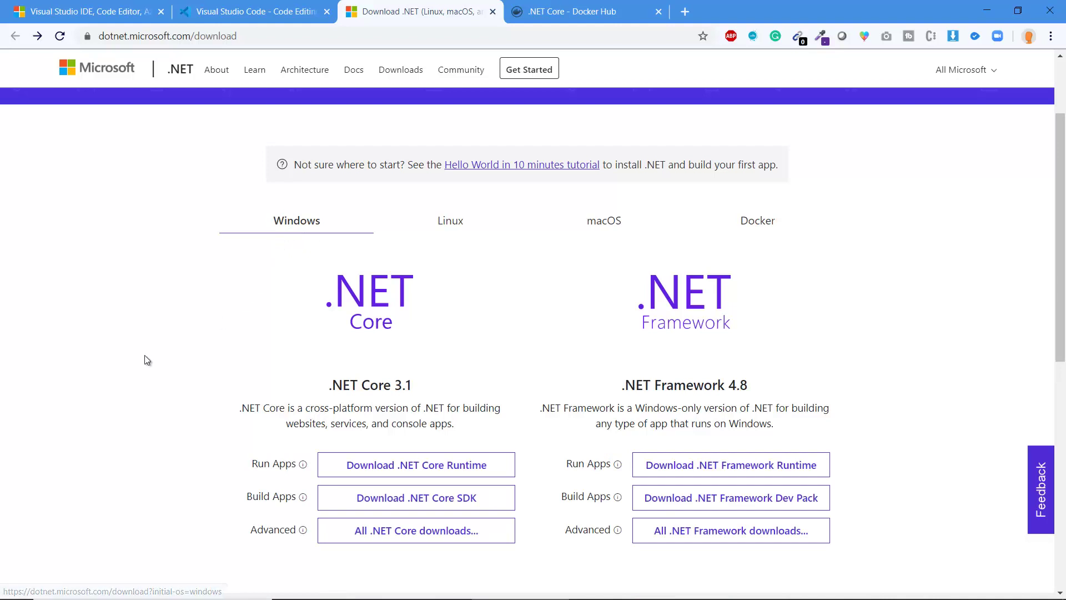
scroll(145, 360, down, 1)
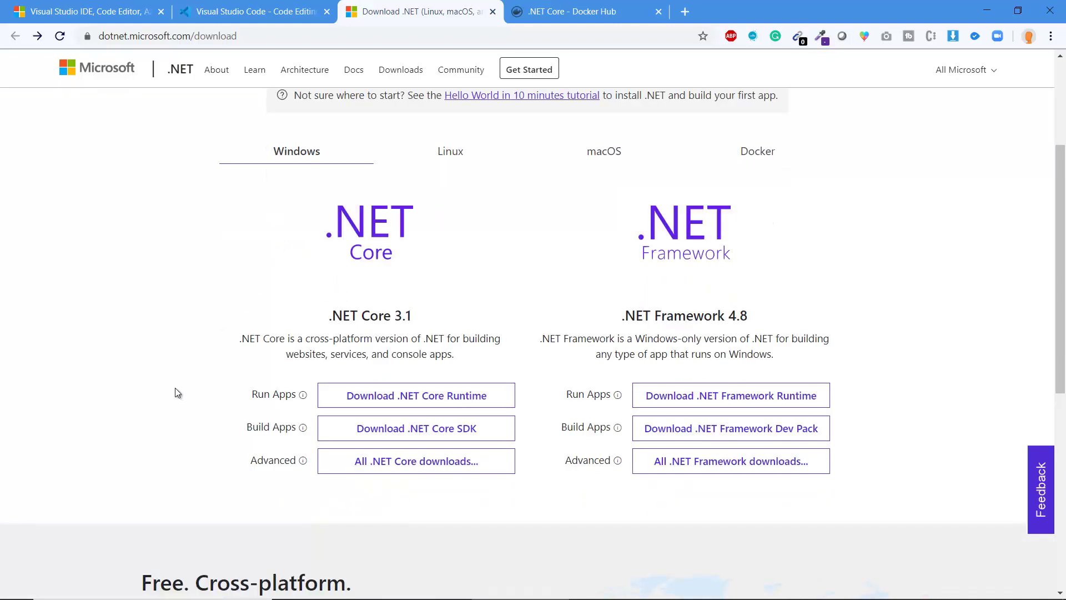
Download the .NET Core 3.1 SDK Windows x64 installer and run the dotnet-sdk file
click(439, 435)
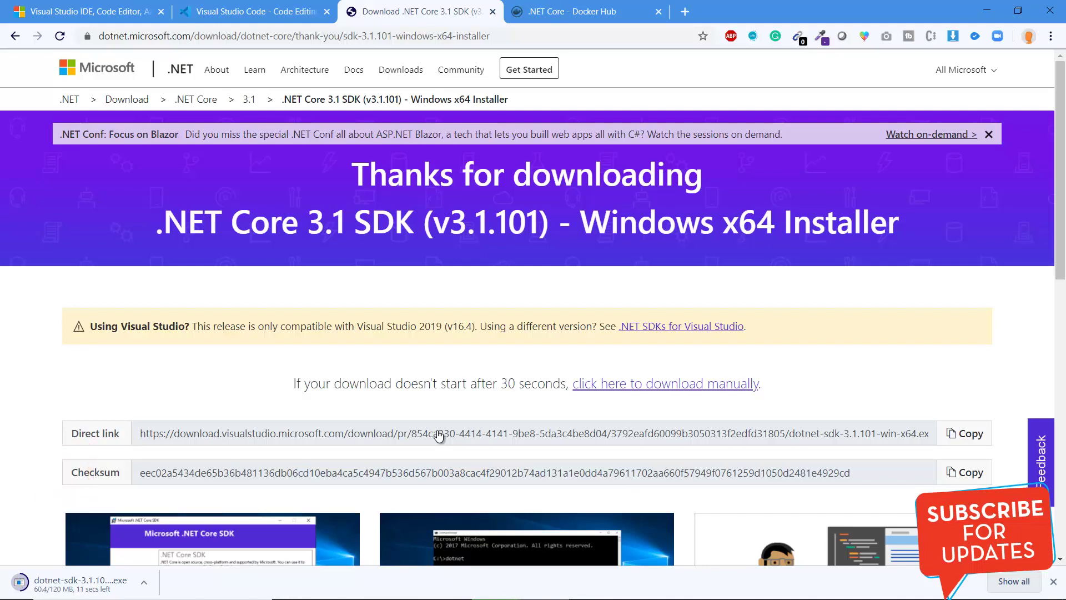
click(99, 584)
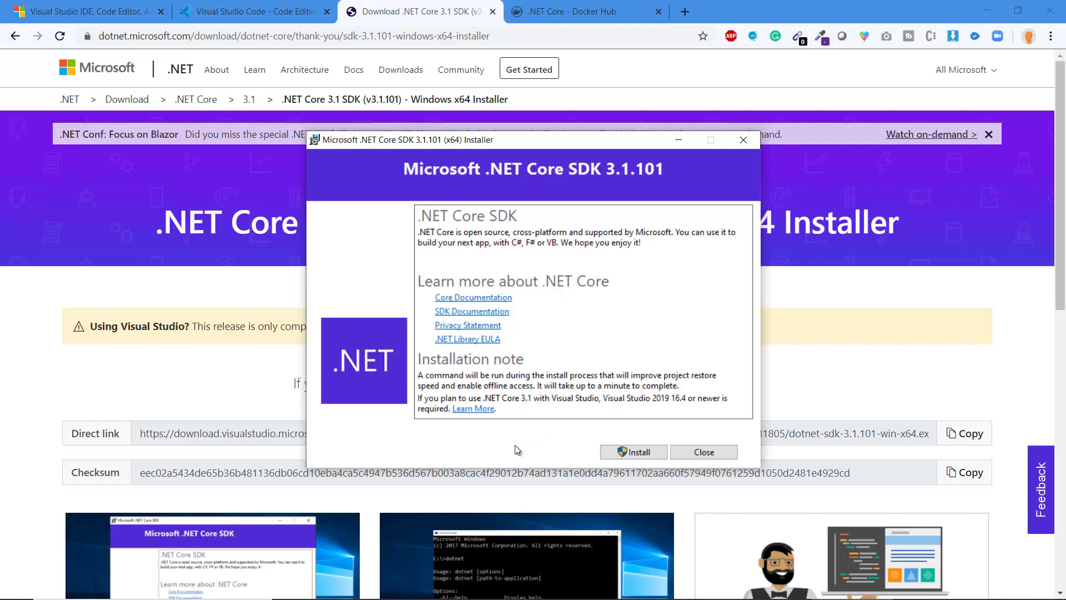
Start installing Microsoft .NET Core SDK 3.1.101 from the installer window
click(639, 452)
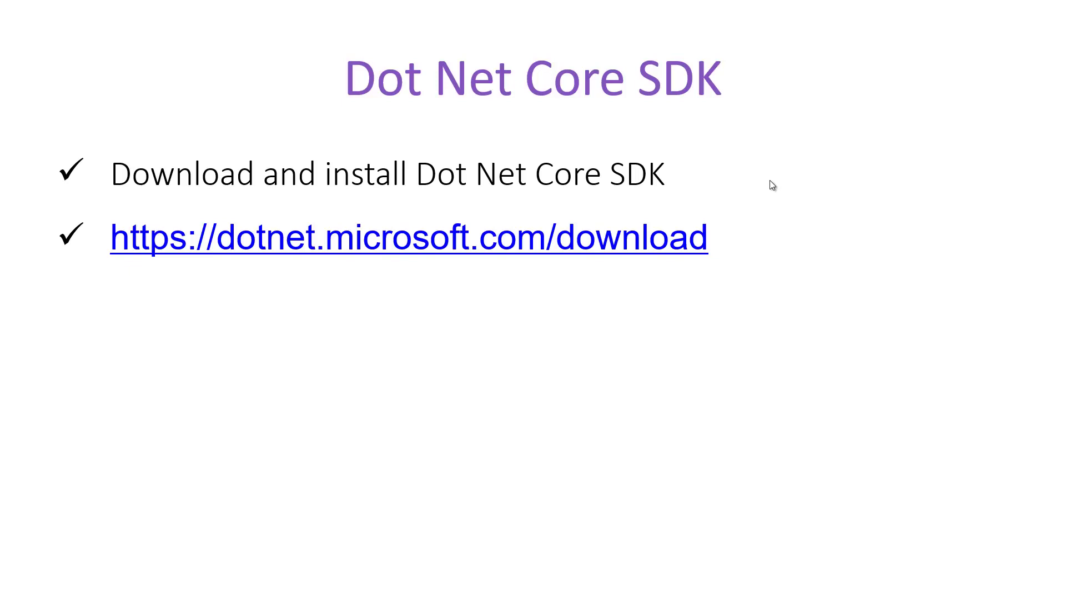
Advance the slideshow to the 'Verify Dot Net Core installation' slide
click(770, 180)
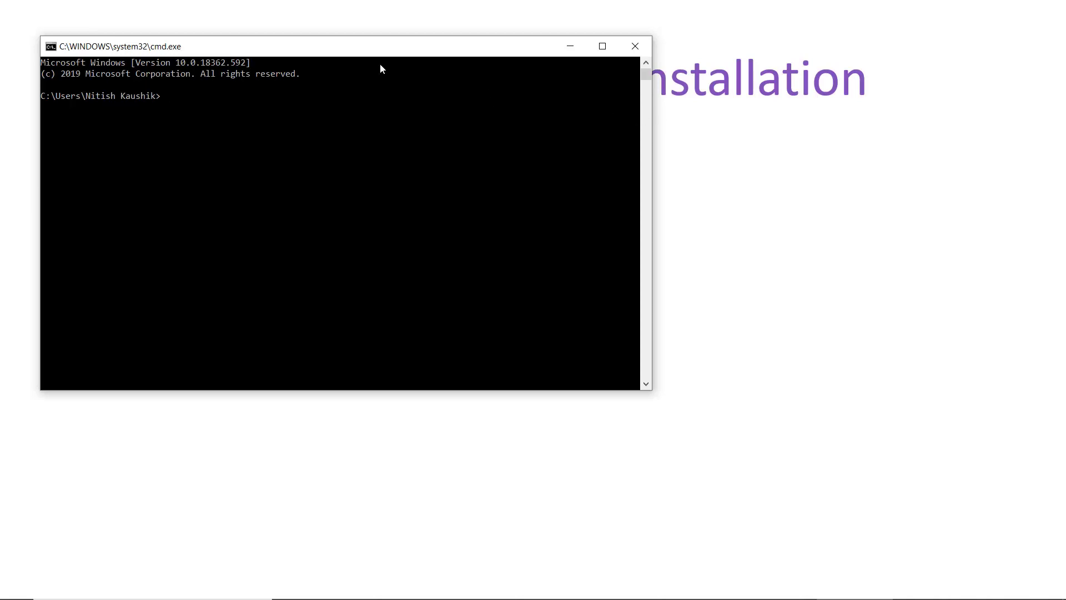
Center the Command Prompt and run 'dotnet --version', confirming SDK 3.1.101
drag(352, 53, 529, 177)
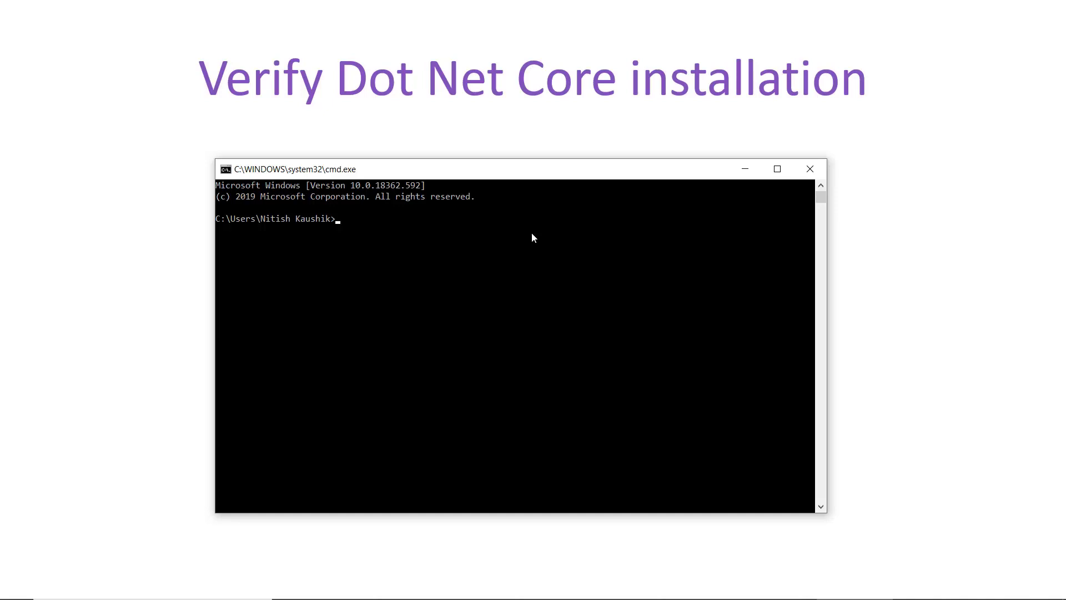
text(dotnet)
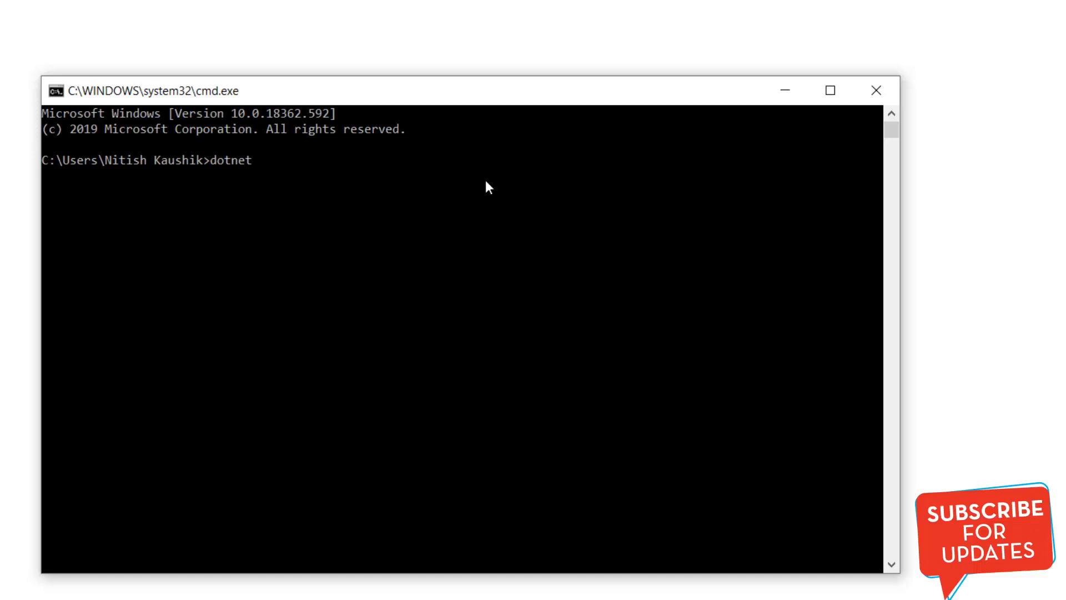
text(--version)
key(Return)
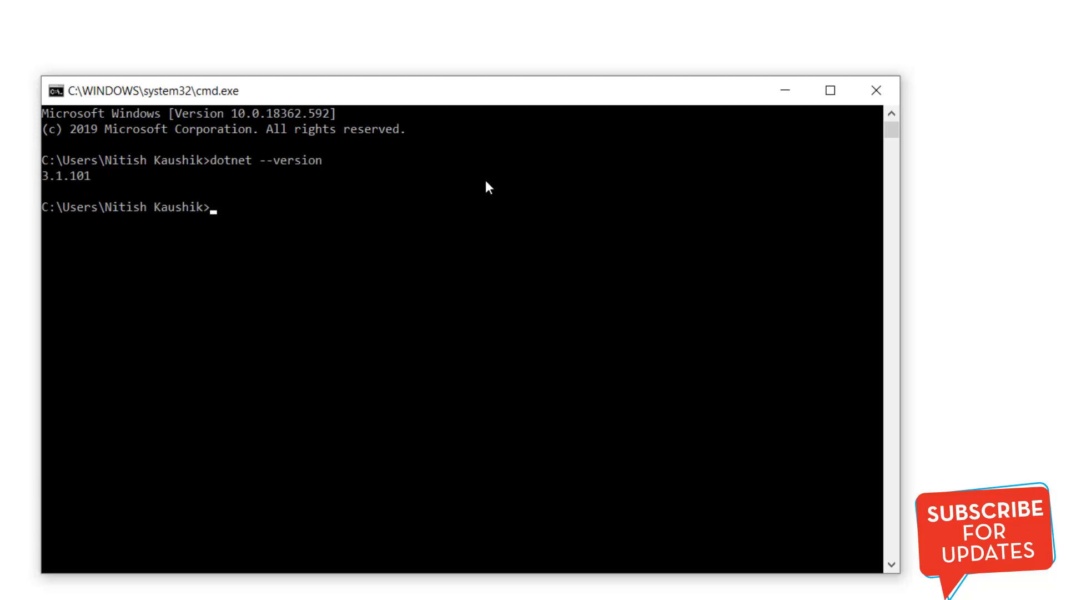